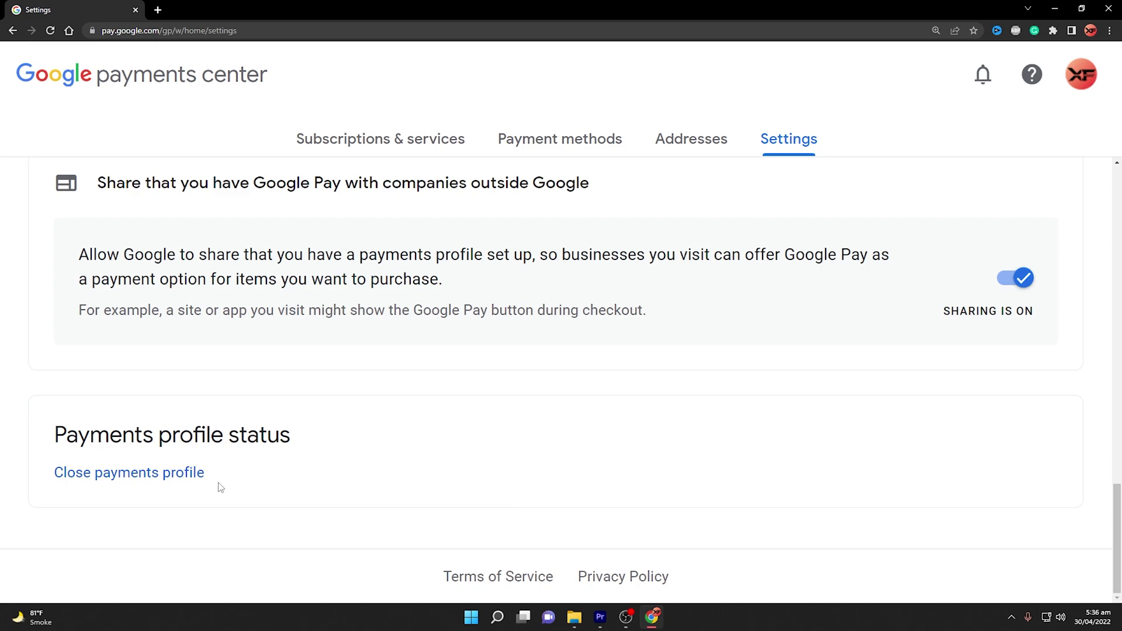
# Step: Start closing the payments profile from the Payments profile status section in Settings
pyautogui.click(137, 476)
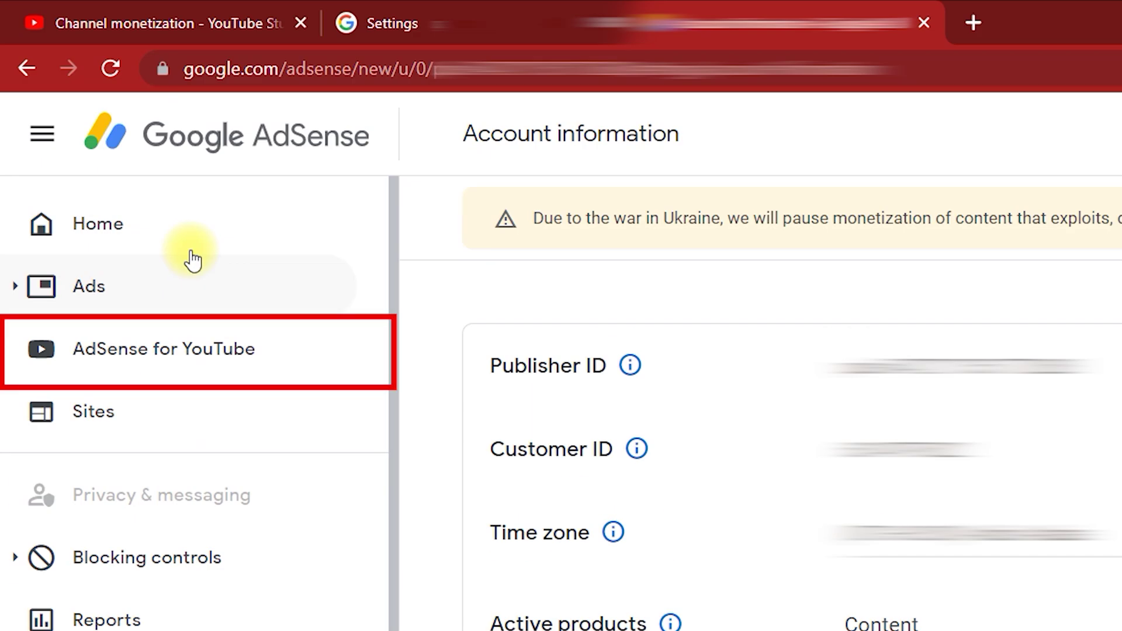
# Step: Go to the AdSense for YouTube channel monetization page from the left sidebar
pyautogui.click(183, 352)
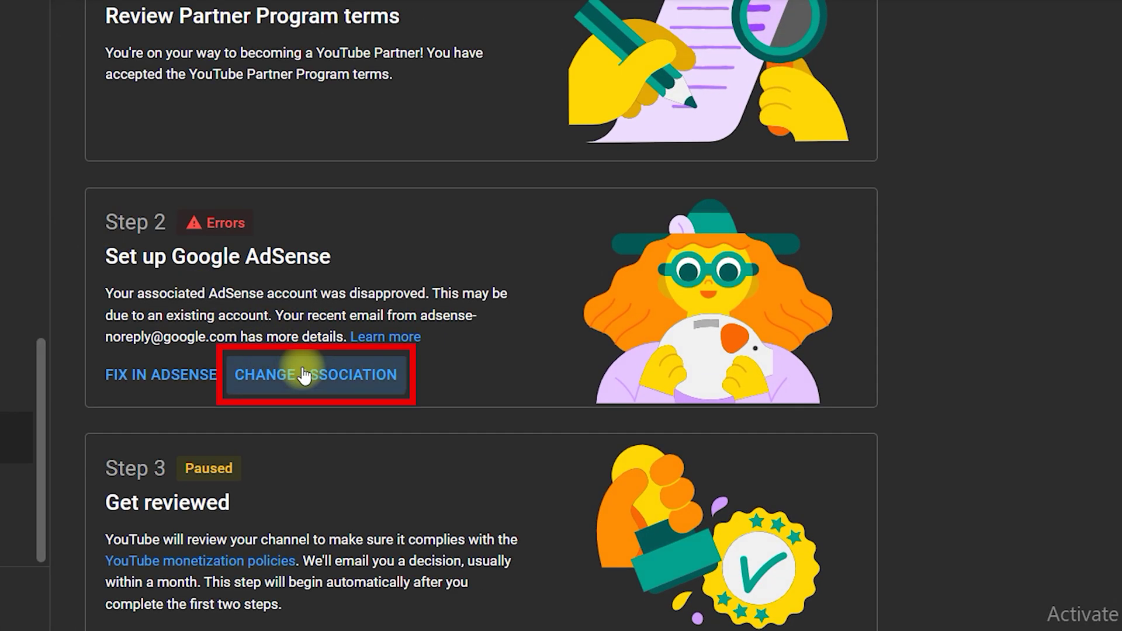
# Step: Change the channel's AdSense association, answering 'No, I don't have an existing account'
pyautogui.click(304, 374)
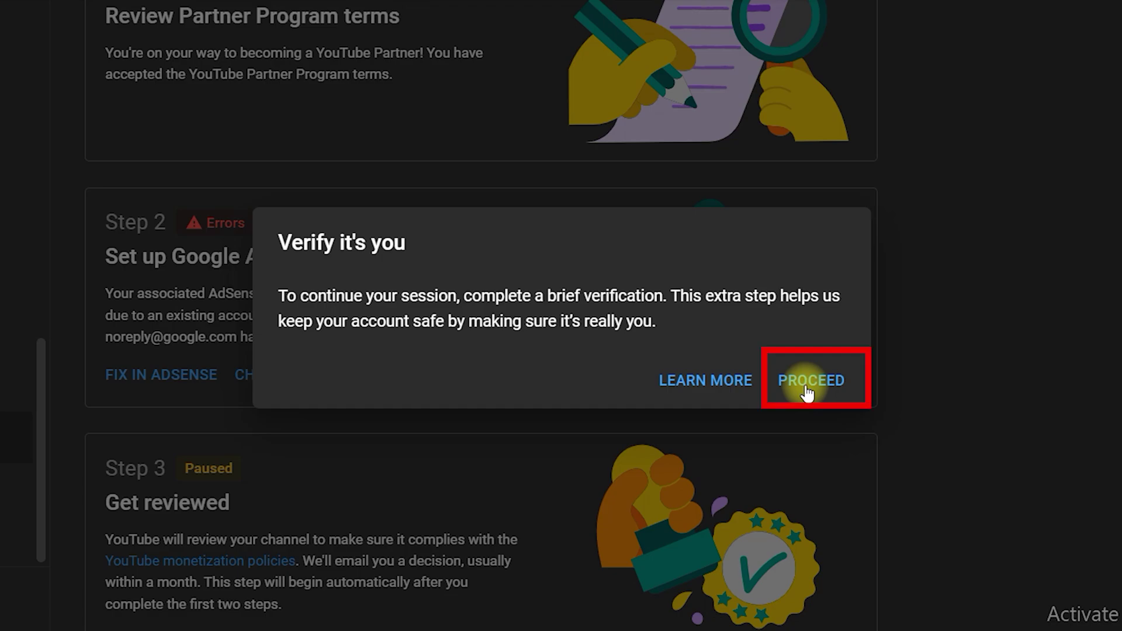
pyautogui.click(809, 386)
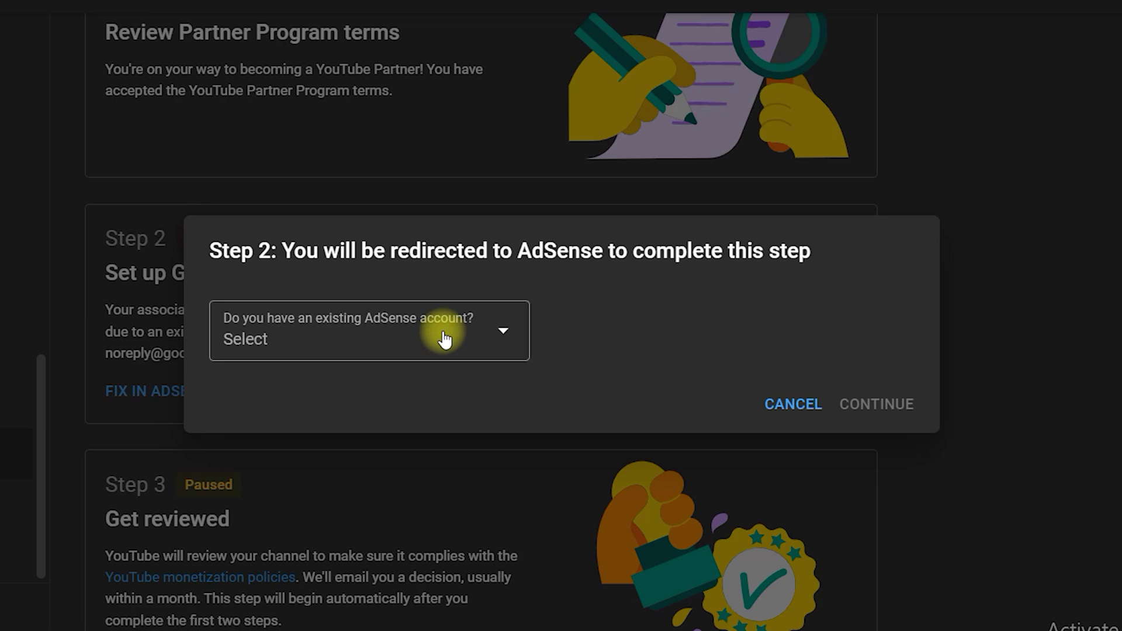
pyautogui.click(446, 339)
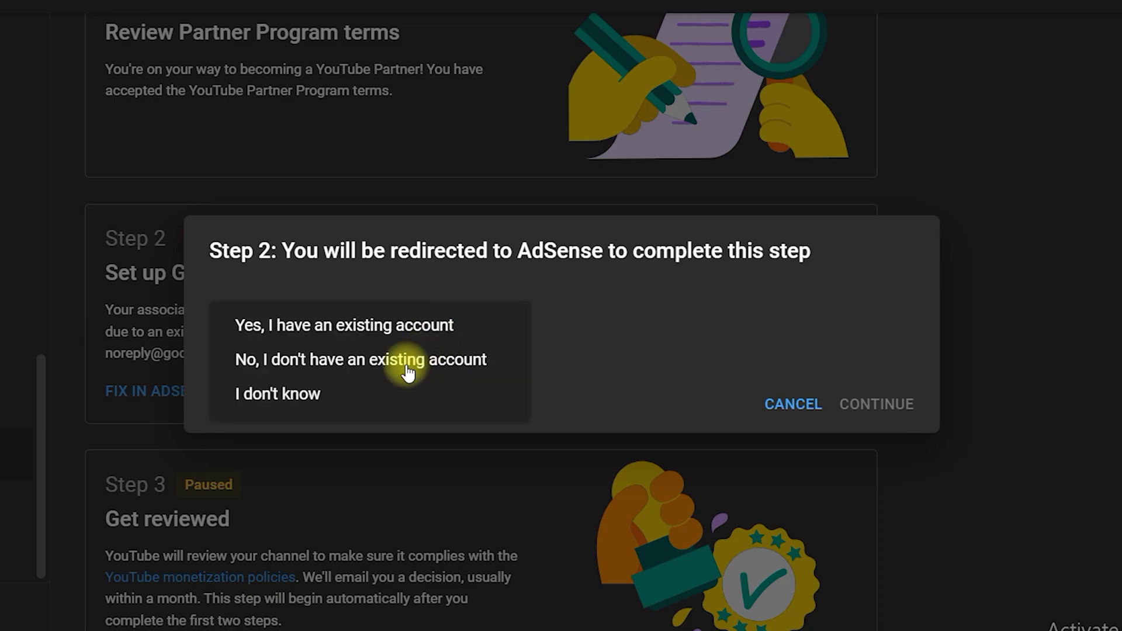
pyautogui.click(338, 368)
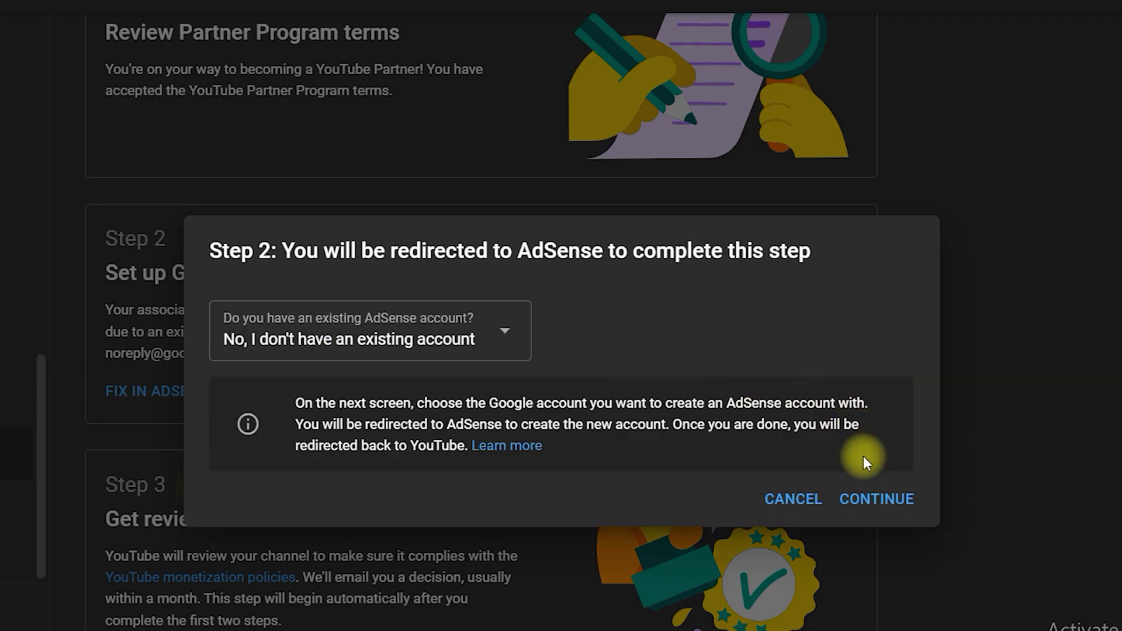
pyautogui.click(873, 494)
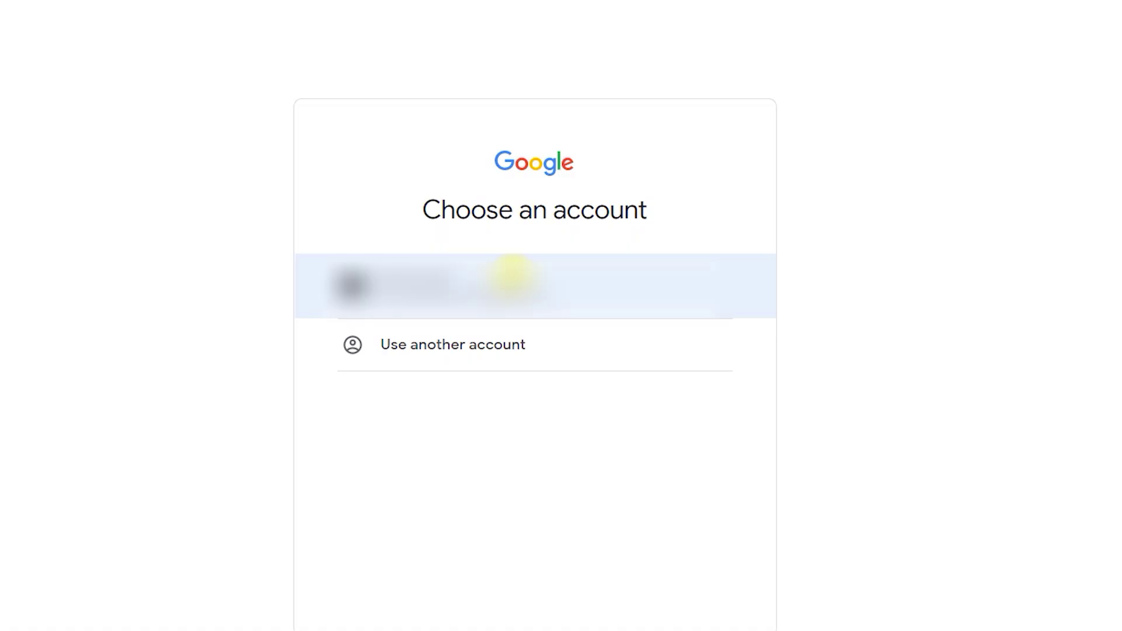
# Step: Use another account and start creating a new Google account for myself
pyautogui.click(467, 352)
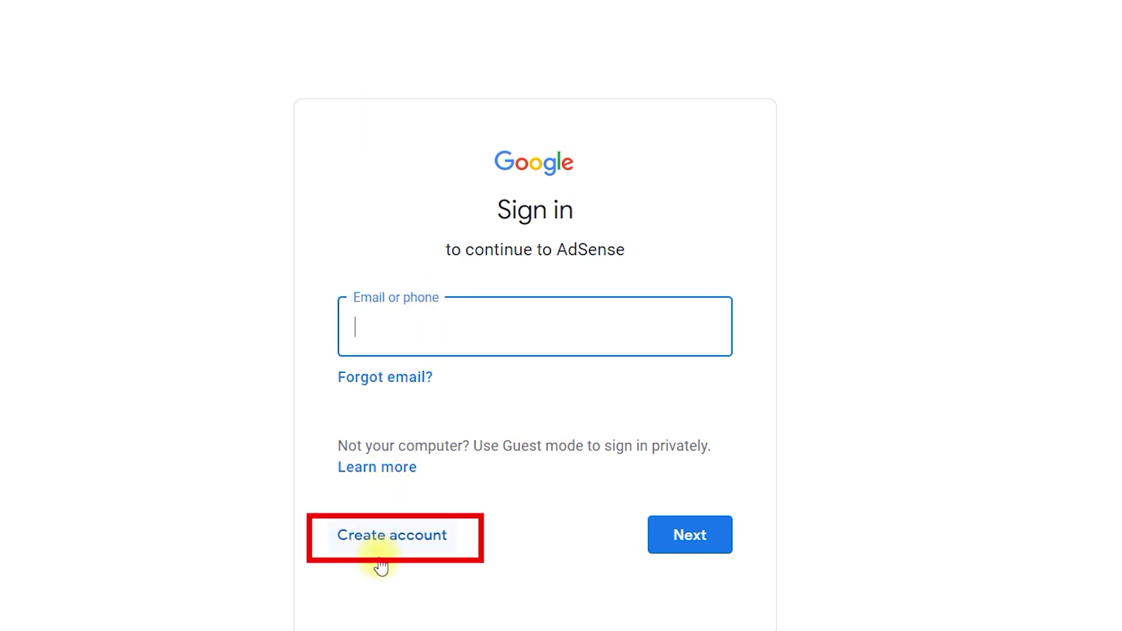
pyautogui.click(409, 523)
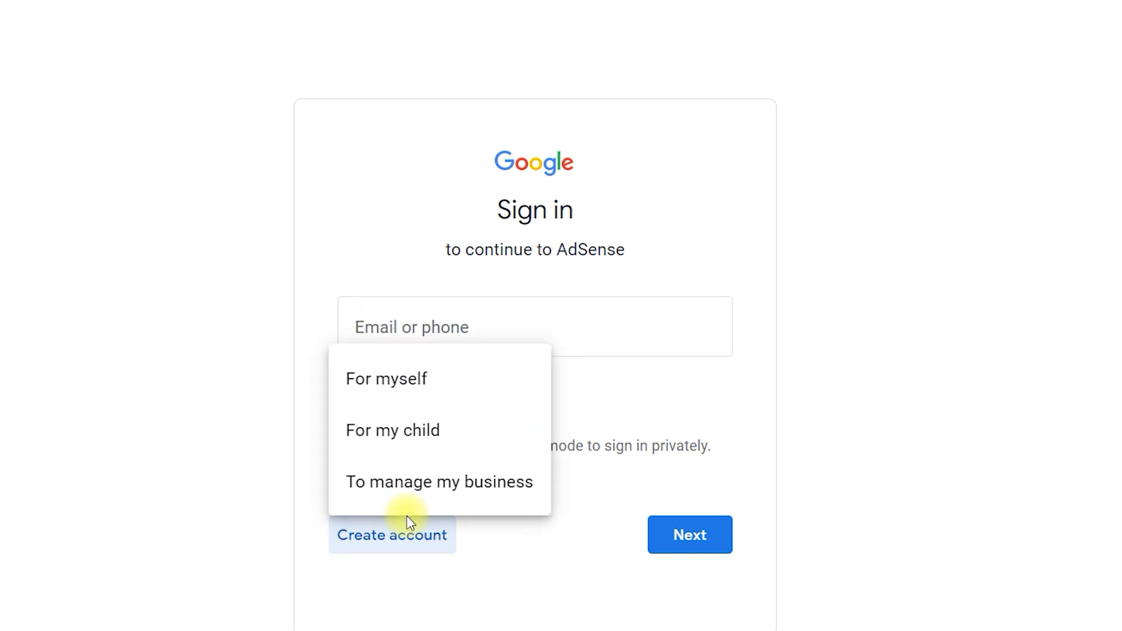
pyautogui.click(411, 385)
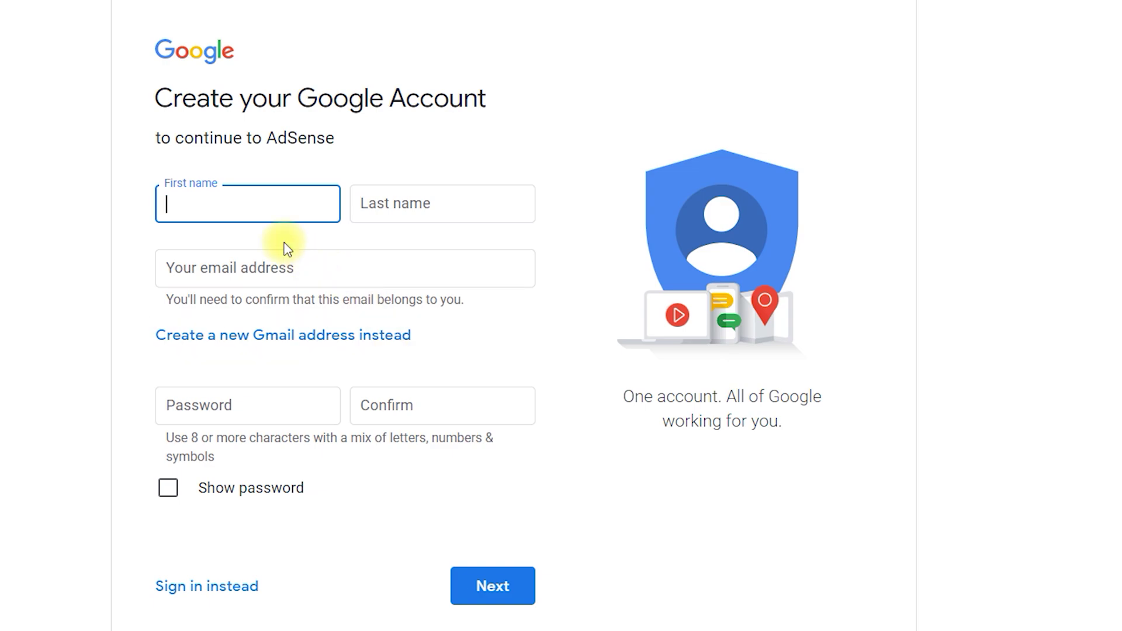
# Step: Choose a new Gmail address, set and confirm its password, and submit
pyautogui.click(283, 338)
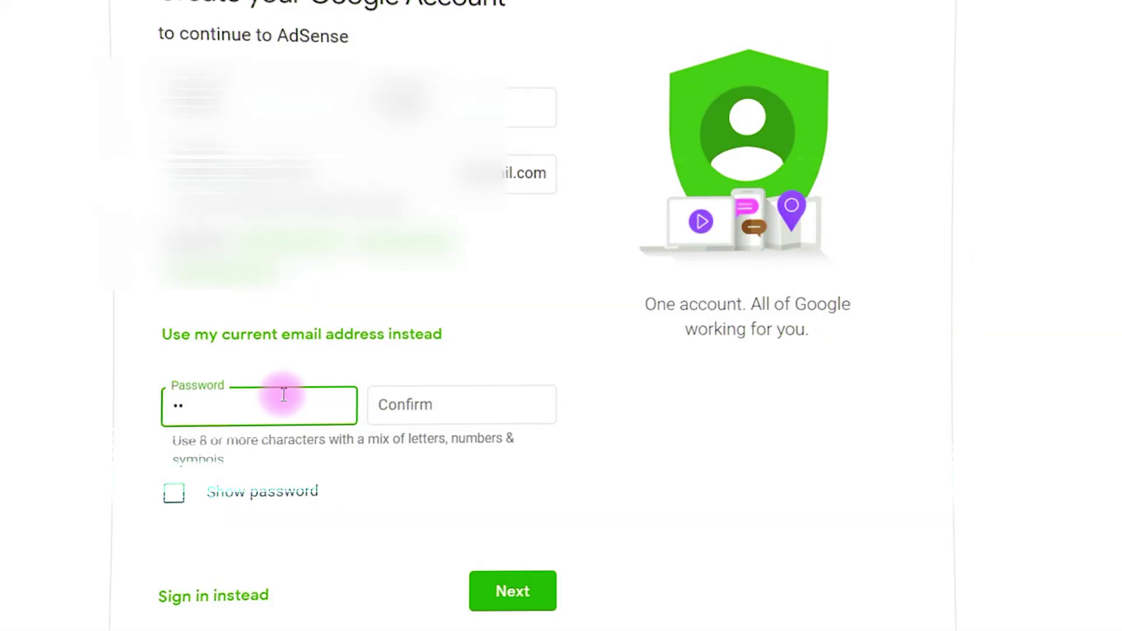
pyautogui.write('•••••••••')
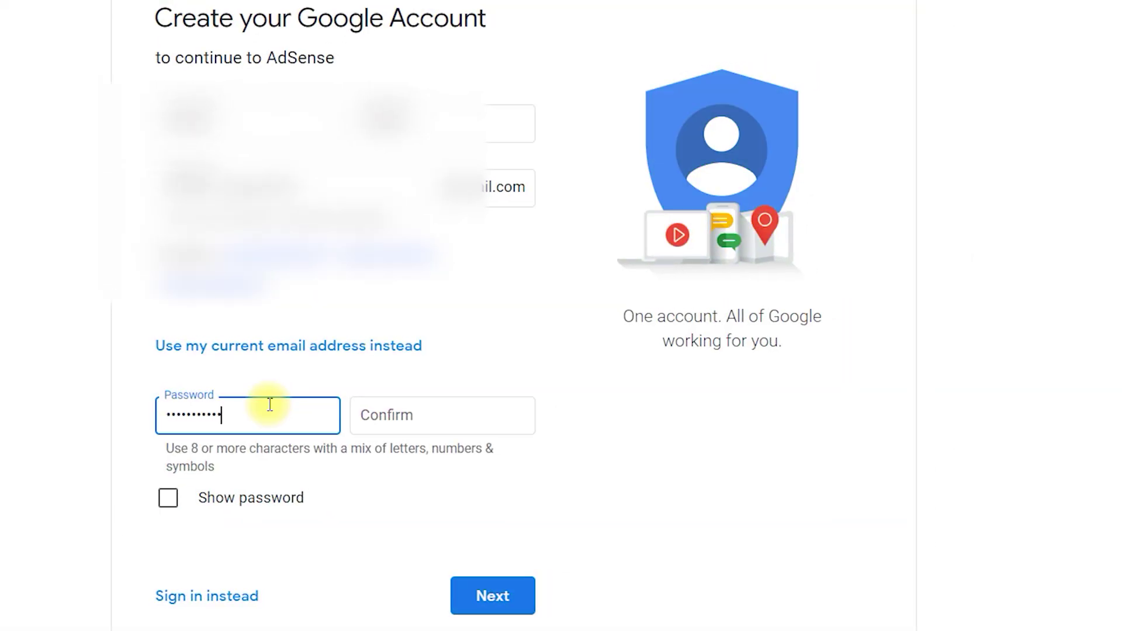
pyautogui.press('Tab')
pyautogui.write('••••••••••••')
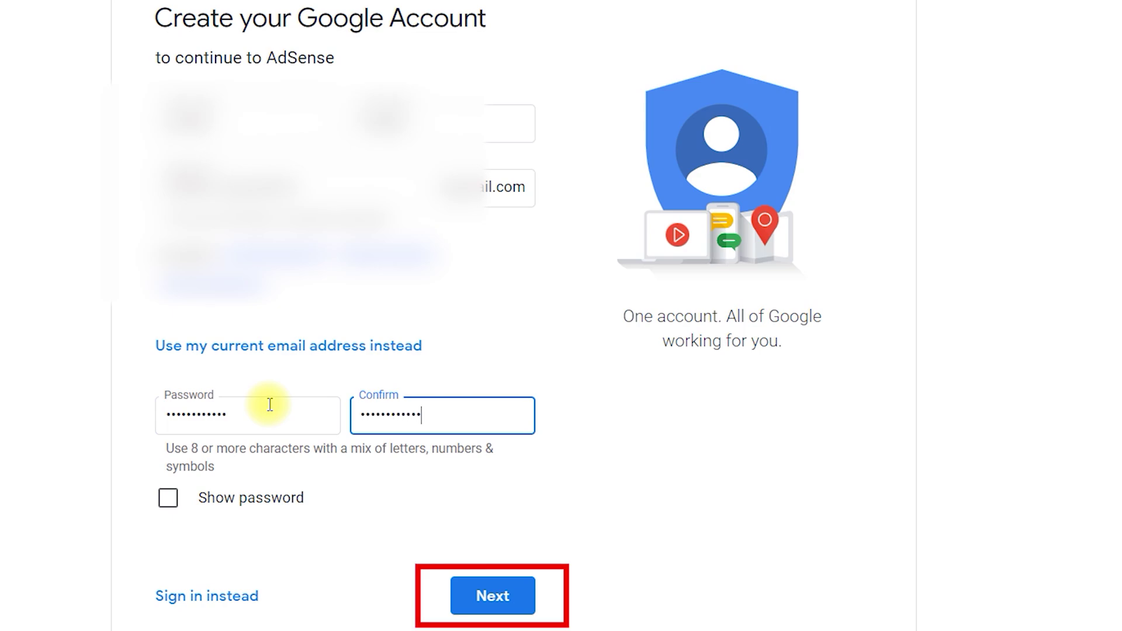
pyautogui.click(497, 593)
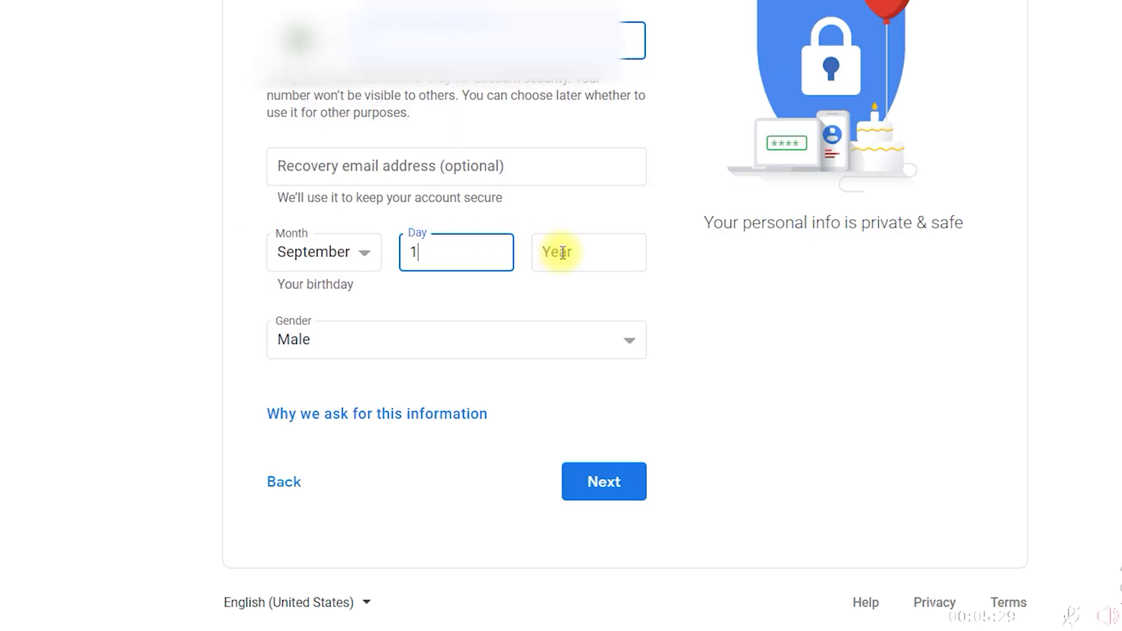
# Step: Enter birth year 1996 and gender Male, submit, and review the privacy terms
pyautogui.click(563, 253)
pyautogui.write('199')
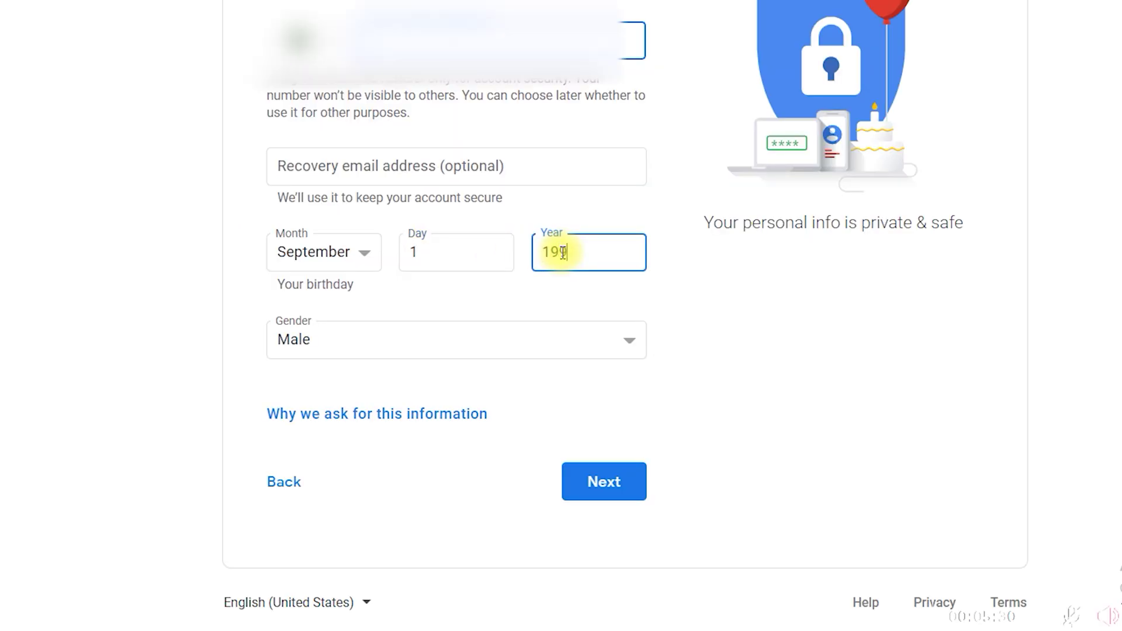
pyautogui.write('6')
pyautogui.click(605, 491)
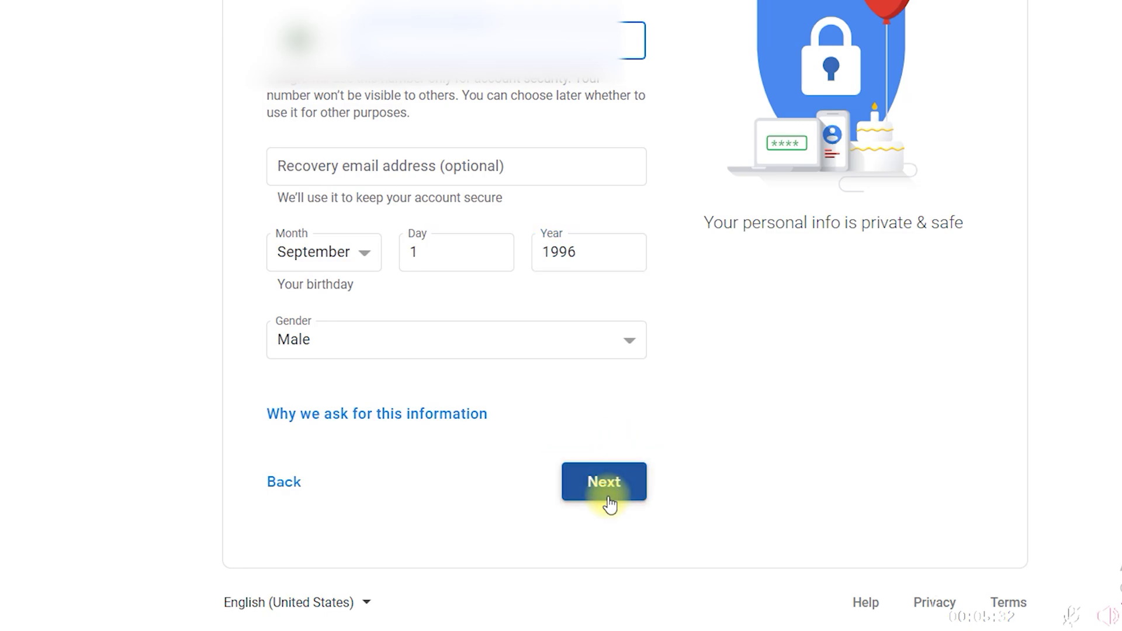
pyautogui.scroll(-5, 744, 326)
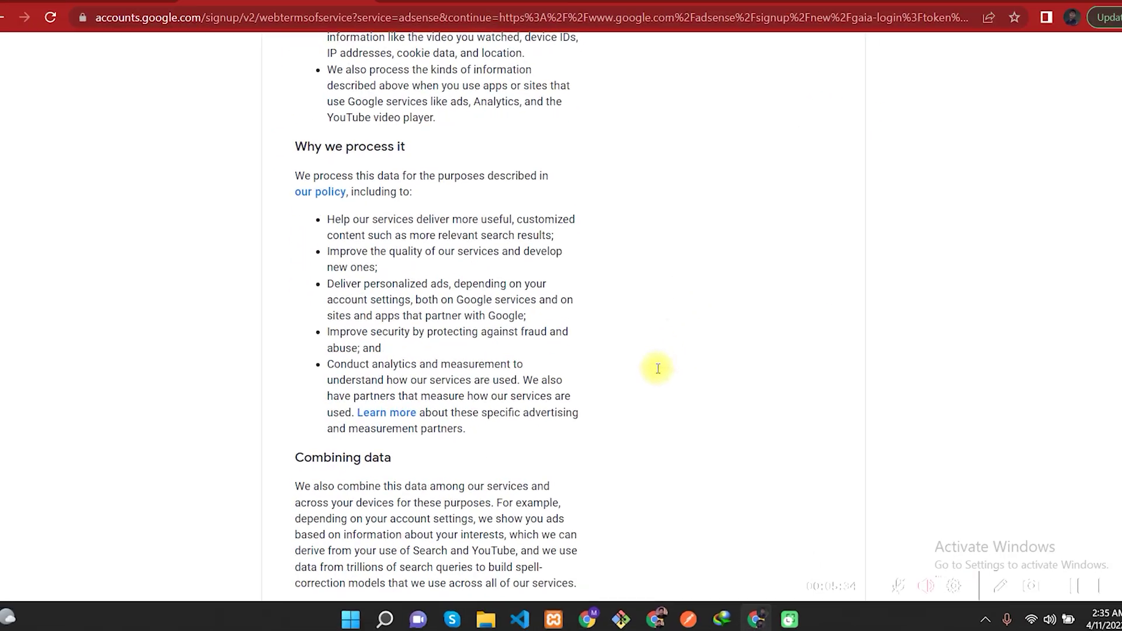
pyautogui.scroll(-5, 657, 368)
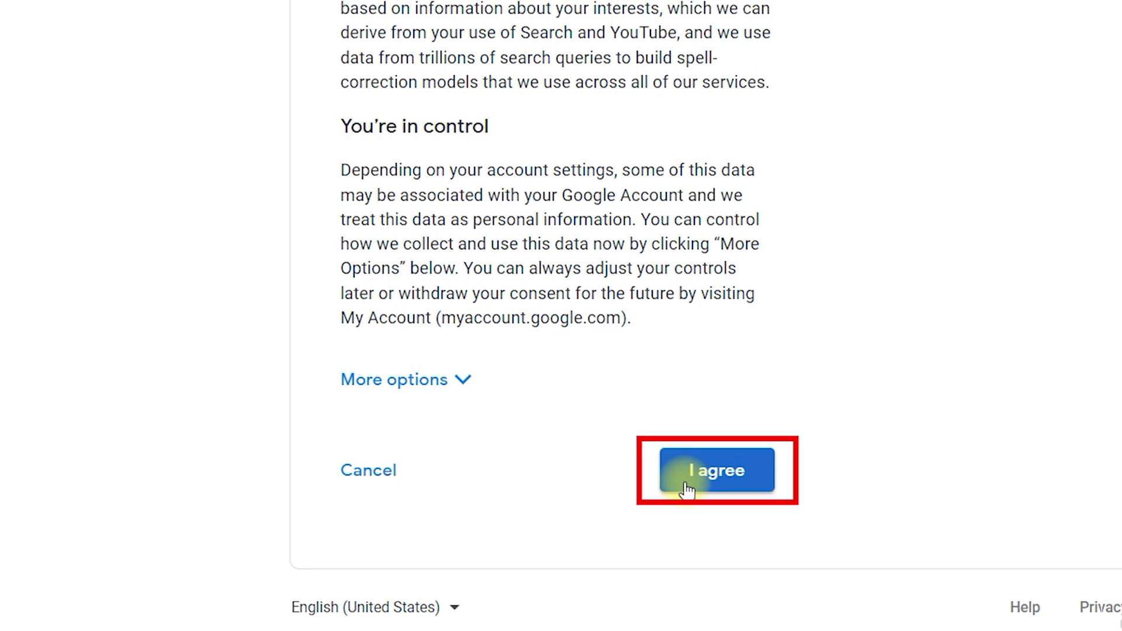
# Step: Accept Google's privacy policy and terms and dismiss the Chrome profile notice
pyautogui.click(687, 489)
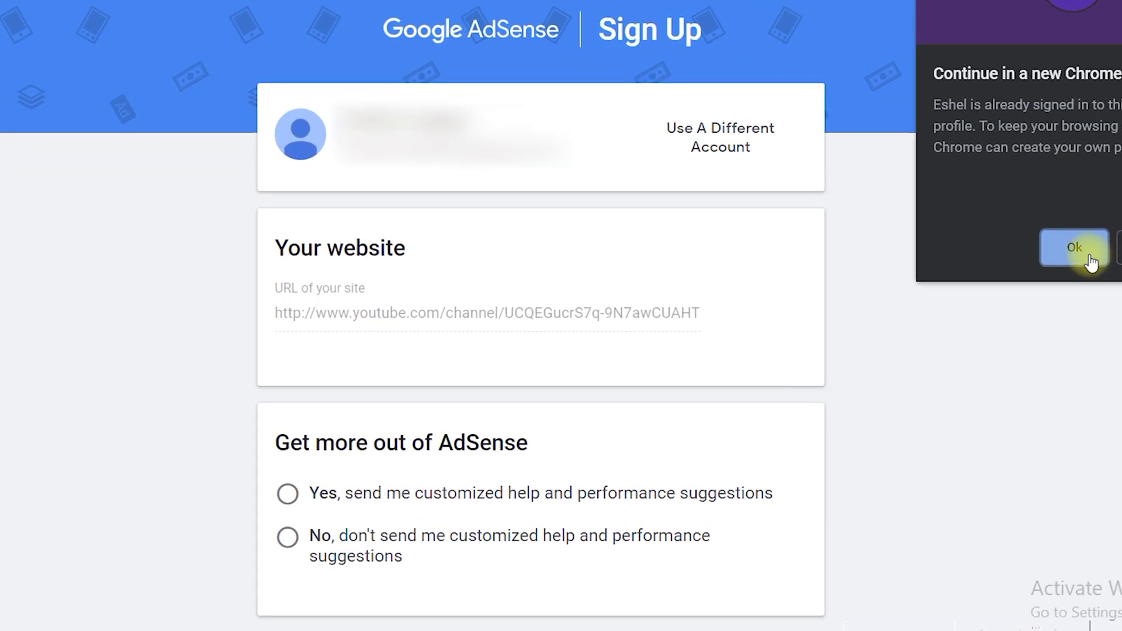
pyautogui.click(1079, 257)
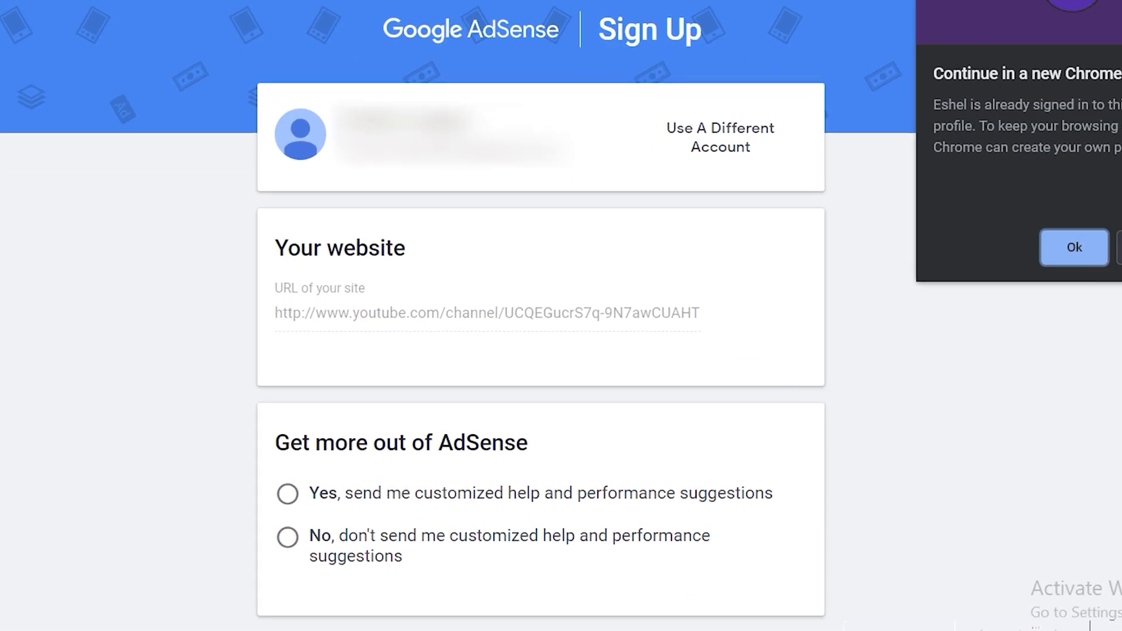
pyautogui.press('Return')
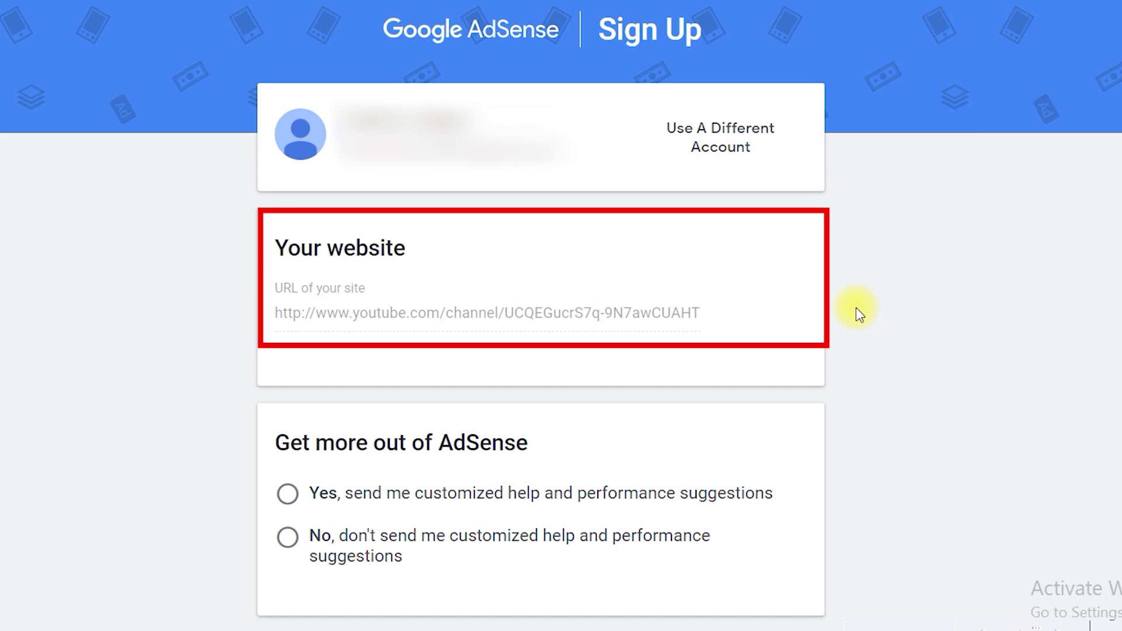
# Step: Opt into customized help, choose Ethiopia, accept the agreement, and create the AdSense account
pyautogui.scroll(-5, 728, 330)
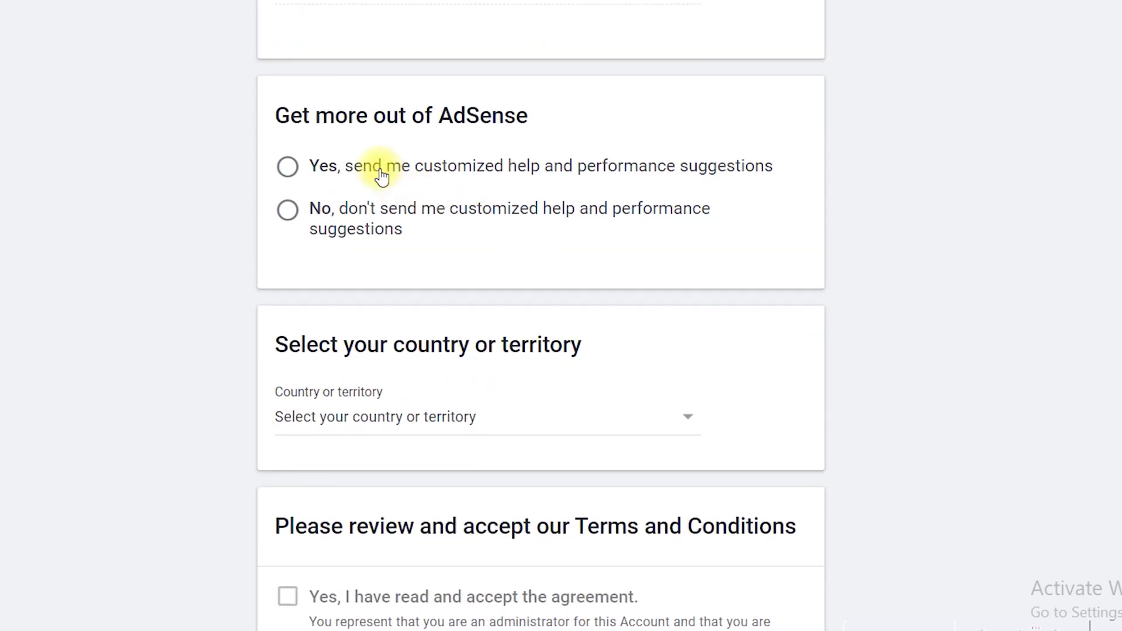
pyautogui.click(381, 175)
pyautogui.scroll(-3, 380, 170)
pyautogui.click(453, 227)
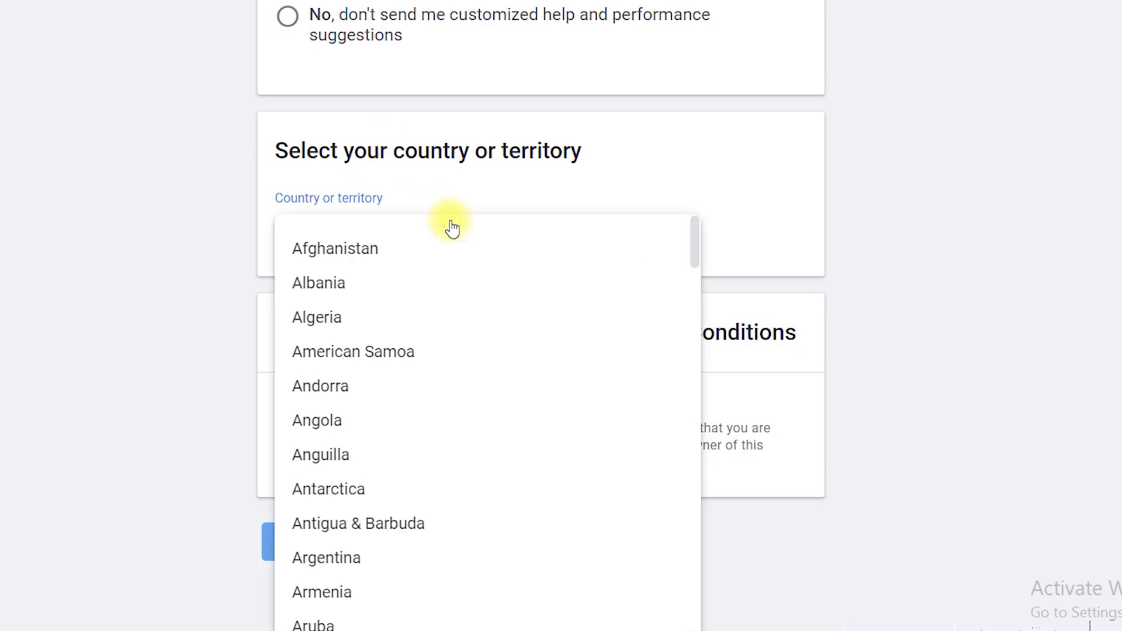
pyautogui.scroll(-15, 338, 590)
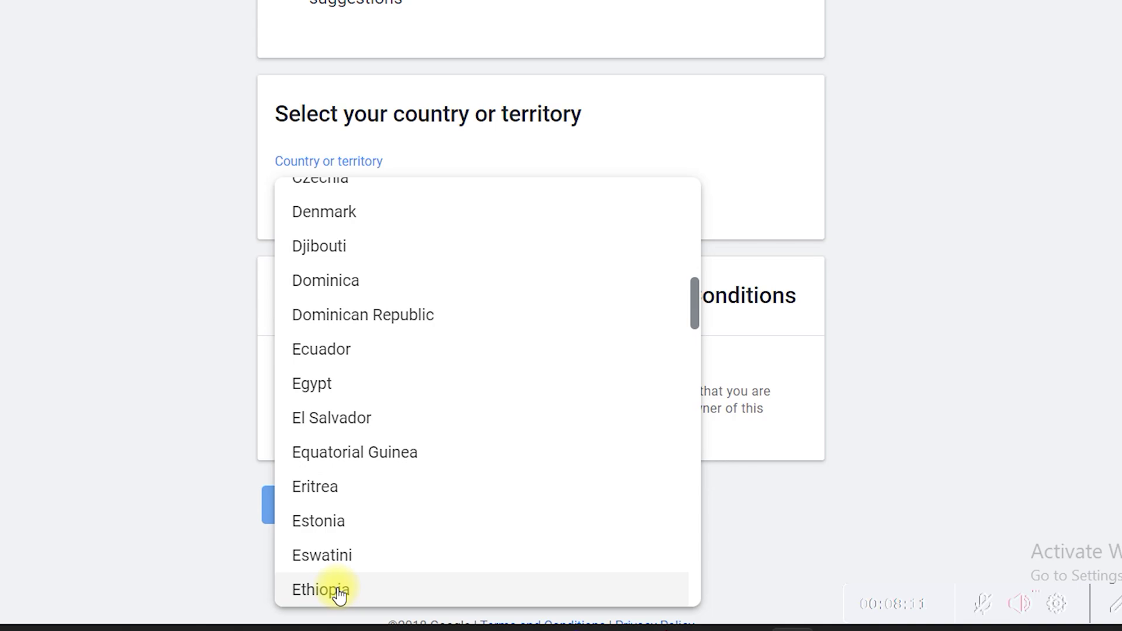
pyautogui.click(338, 591)
pyautogui.scroll(-5, 584, 292)
pyautogui.scroll(-5, 619, 288)
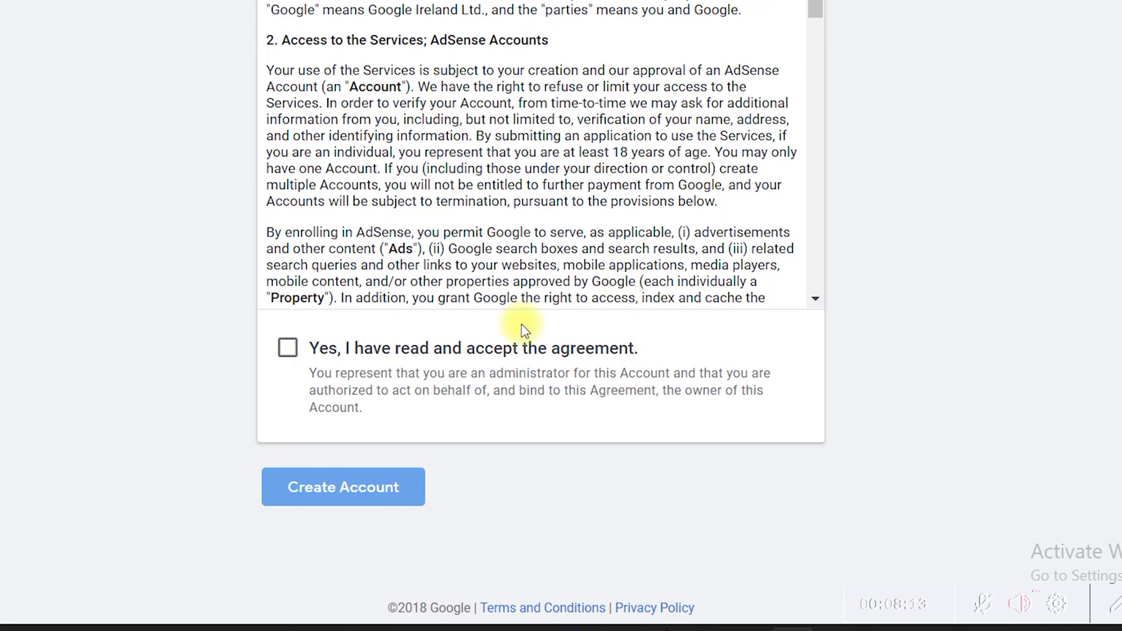
pyautogui.click(287, 350)
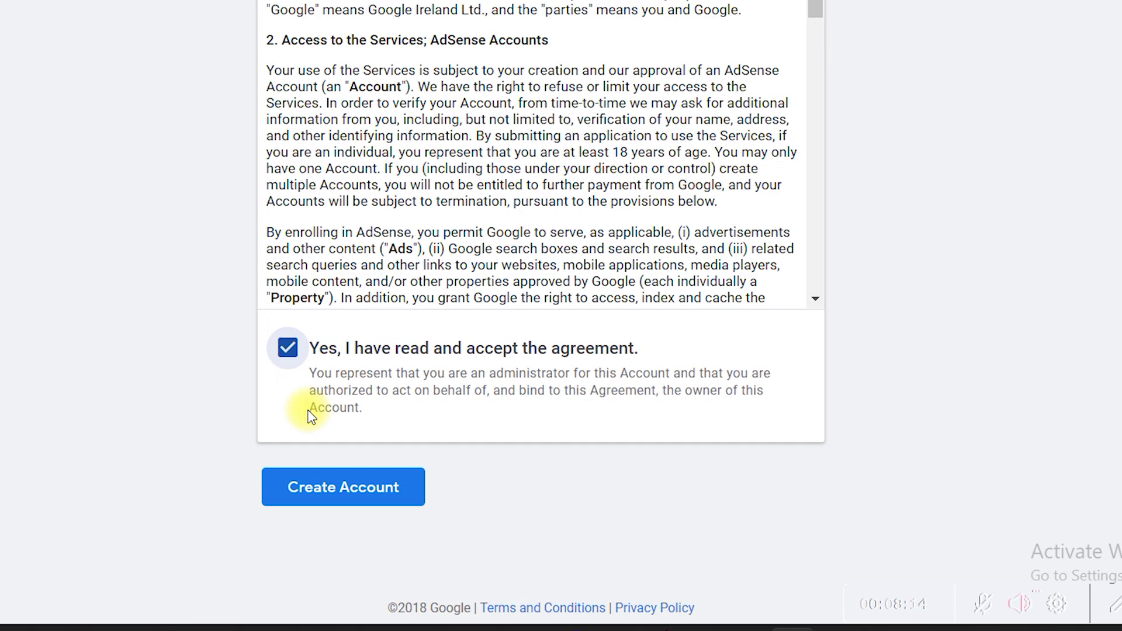
pyautogui.click(344, 485)
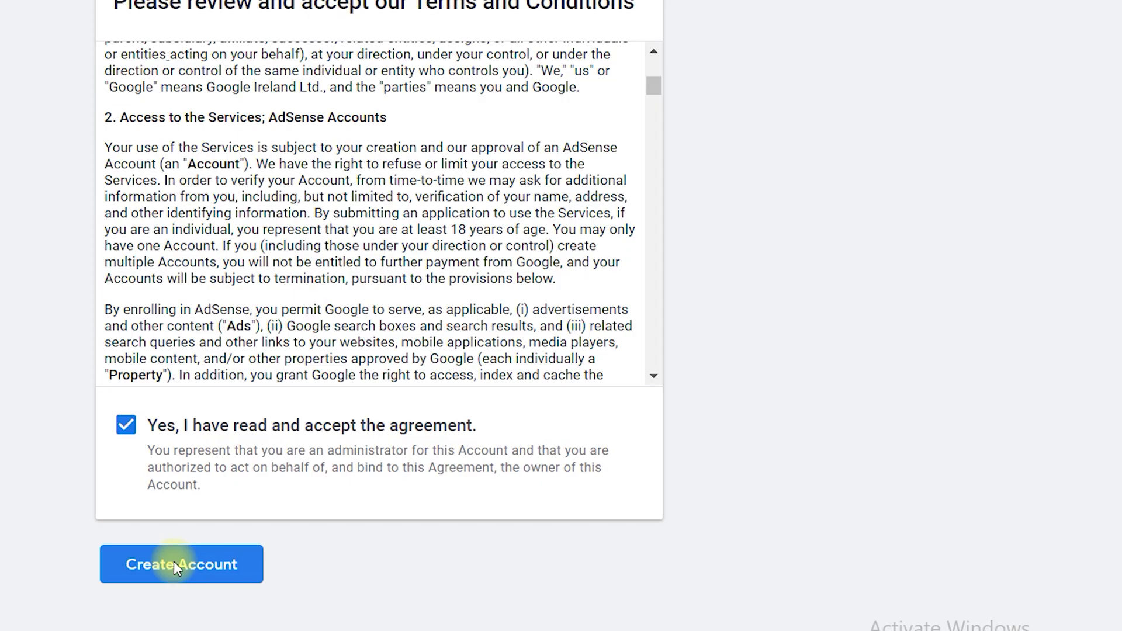
# Step: Submit the Individual account's customer information with name, address, postal code and city
pyautogui.click(174, 564)
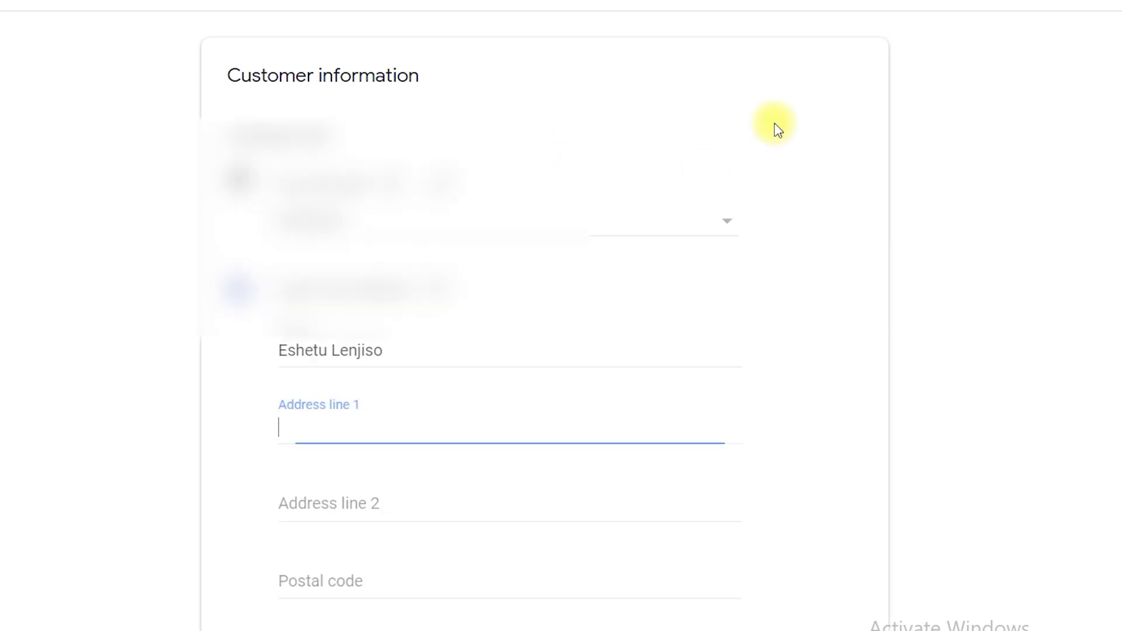
pyautogui.scroll(-2, 378, 423)
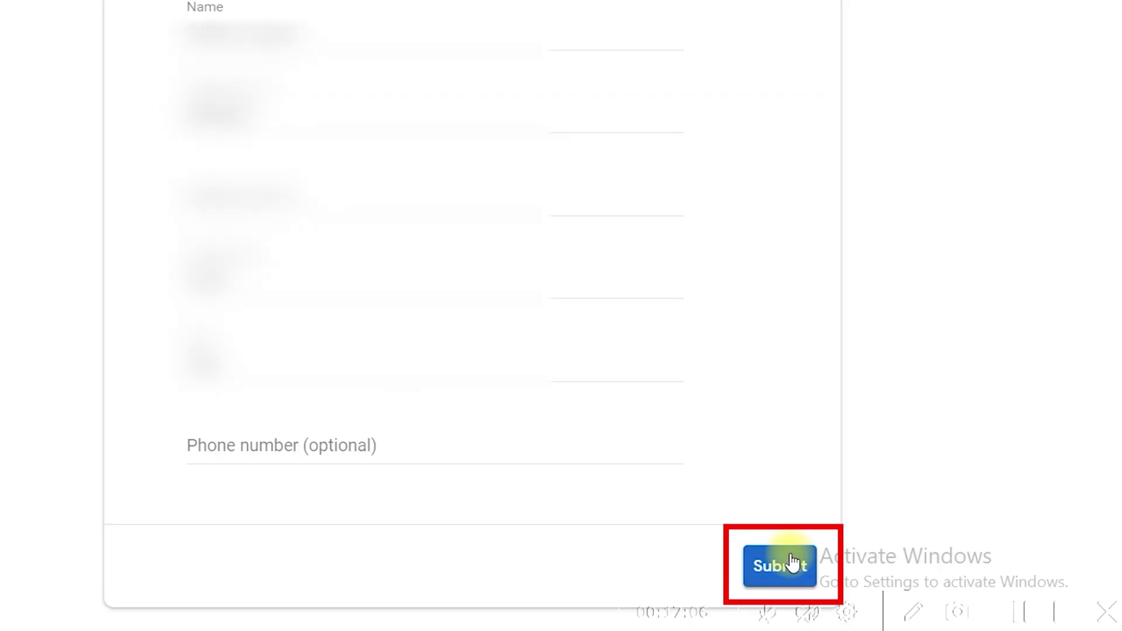
pyautogui.click(789, 566)
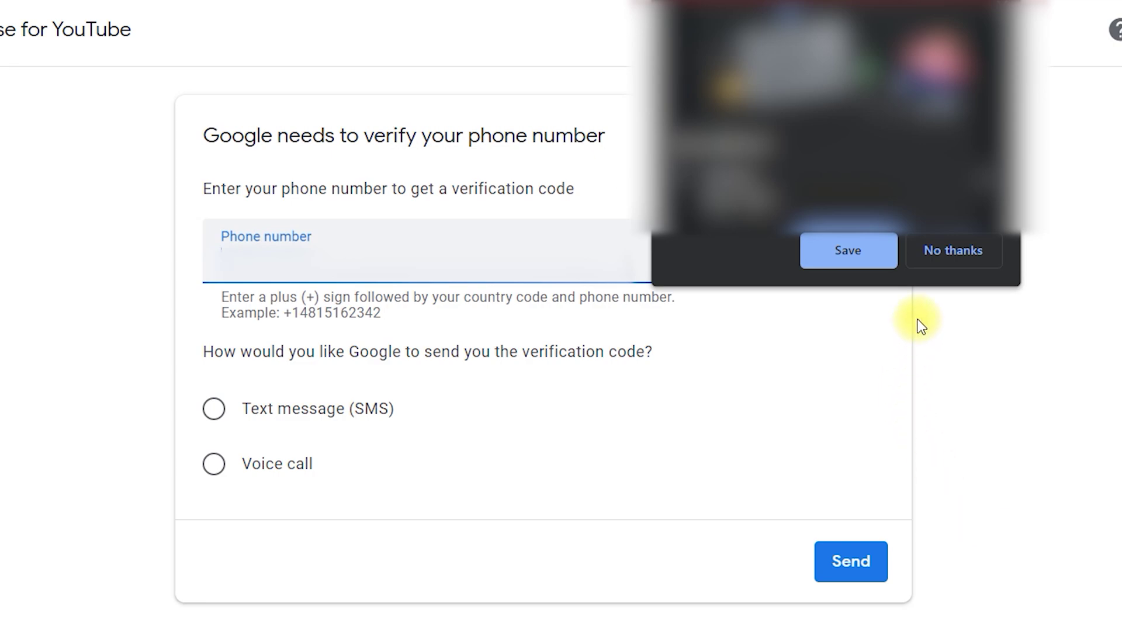
# Step: Verify the phone number with an SMS code after declining to save the password
pyautogui.click(951, 250)
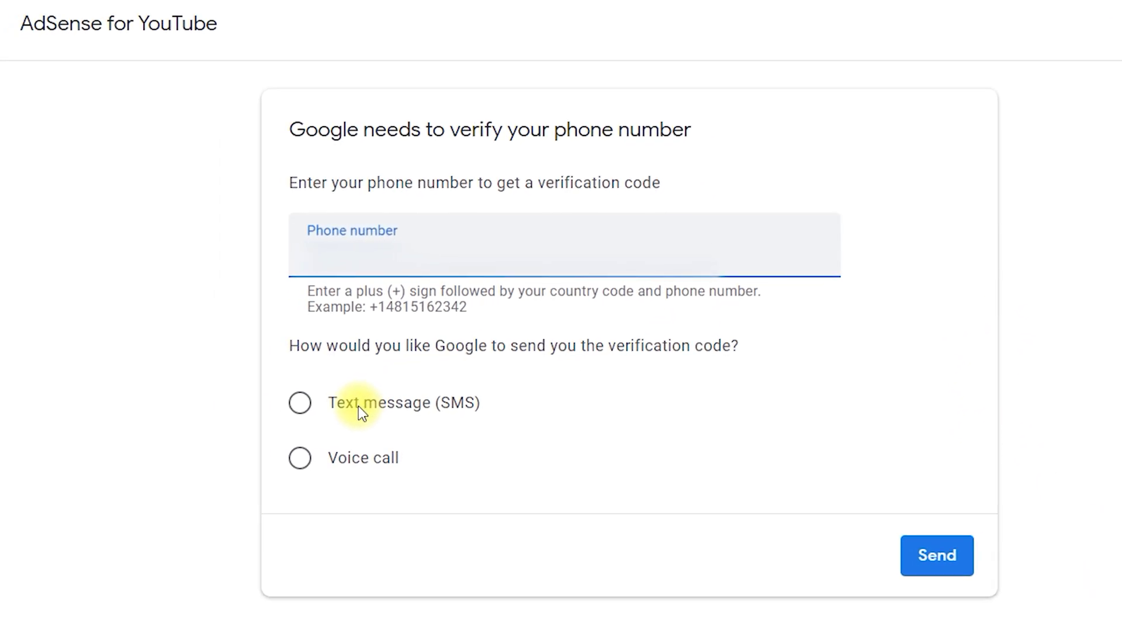
pyautogui.click(272, 411)
pyautogui.click(466, 233)
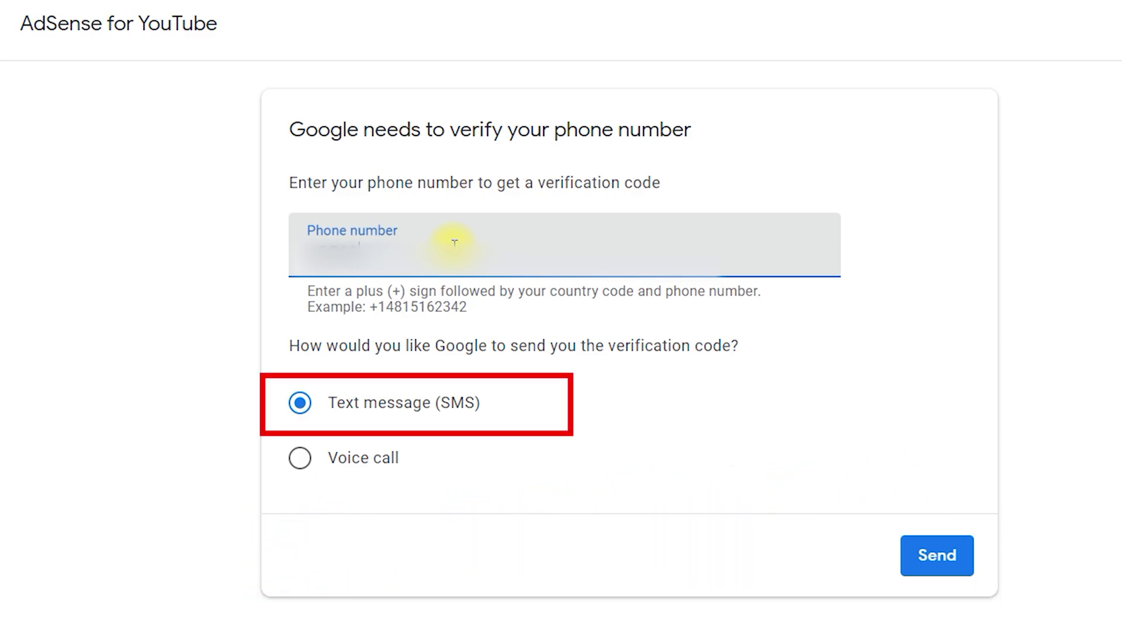
pyautogui.click(937, 555)
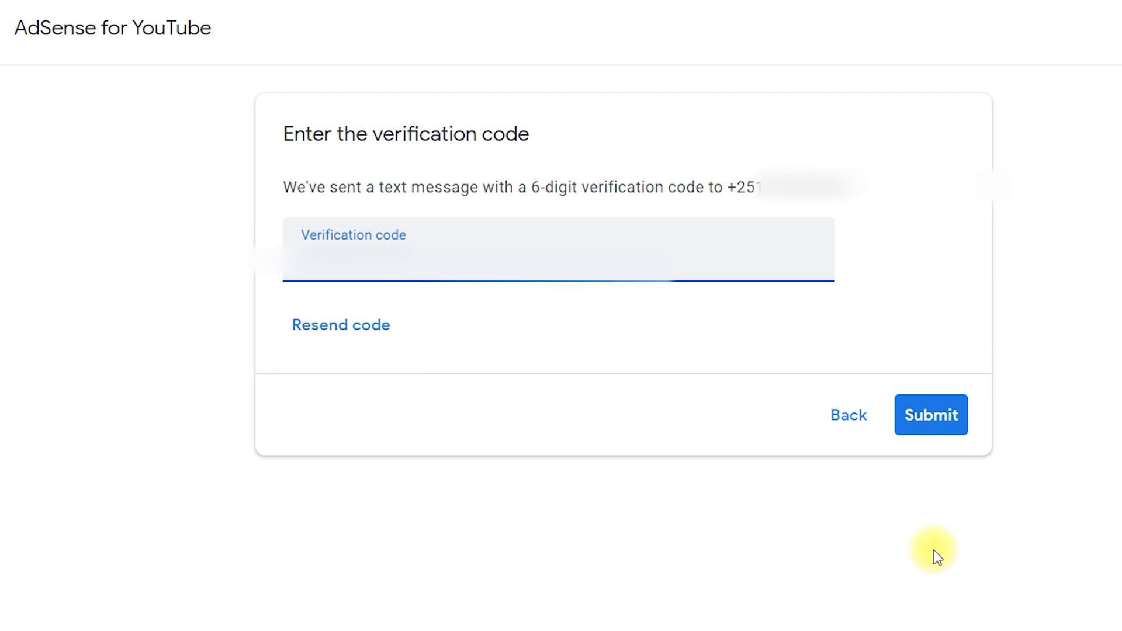
pyautogui.click(930, 415)
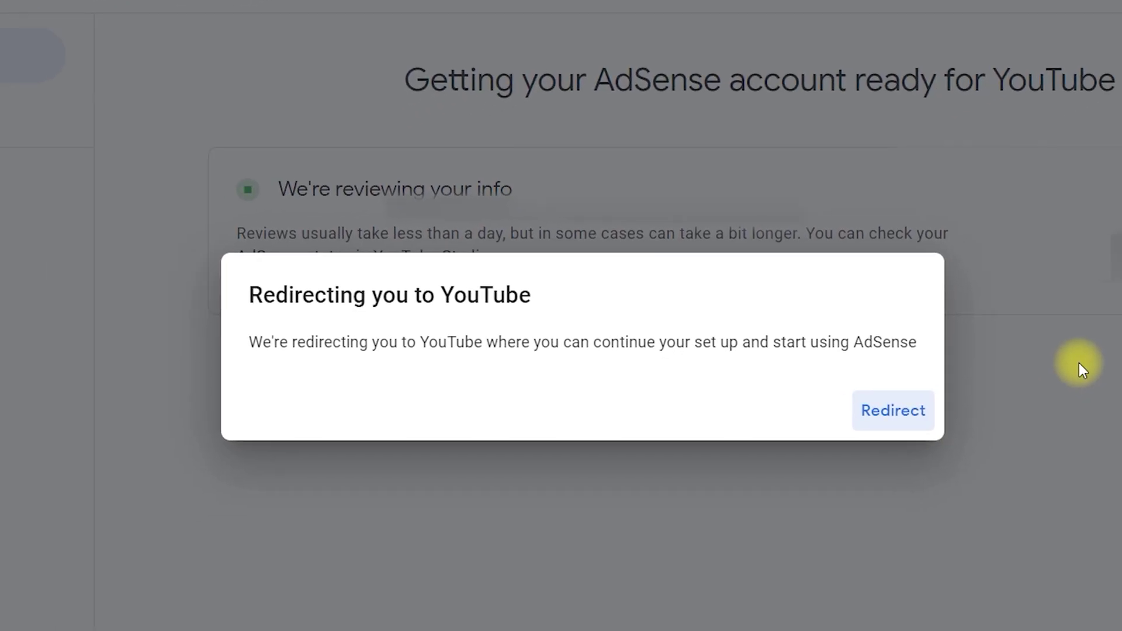
# Step: Redirect back to YouTube Studio and review the Channel monetization steps
pyautogui.click(894, 410)
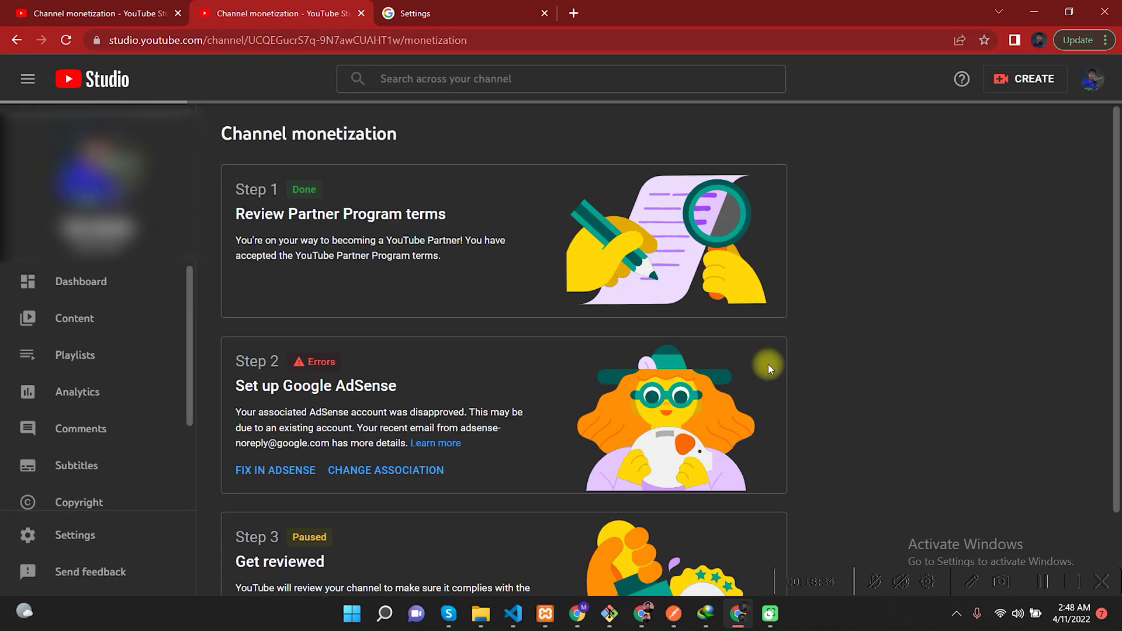
pyautogui.scroll(-1, 531, 370)
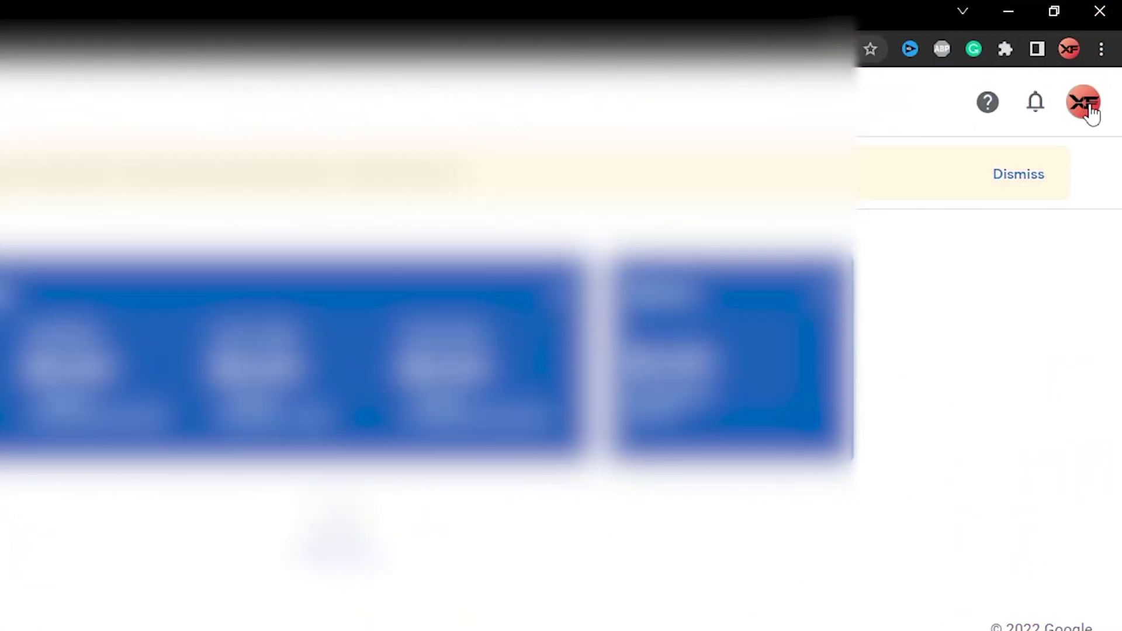
# Step: Open Google Account's payment methods via Payments & subscriptions, then the payments settings
pyautogui.click(1087, 112)
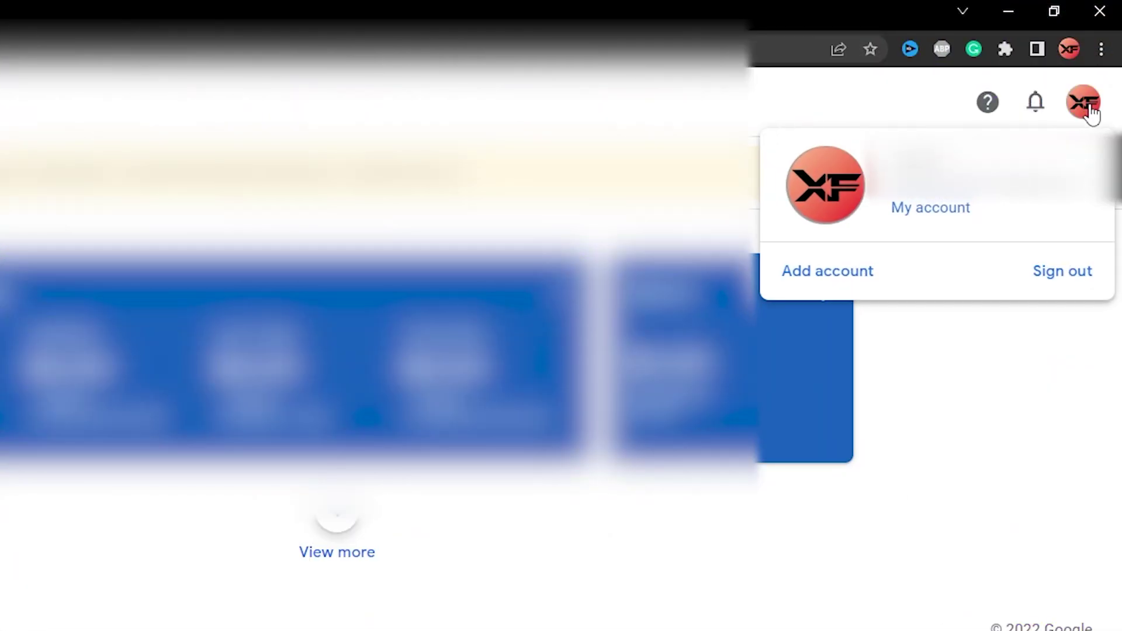
pyautogui.click(932, 213)
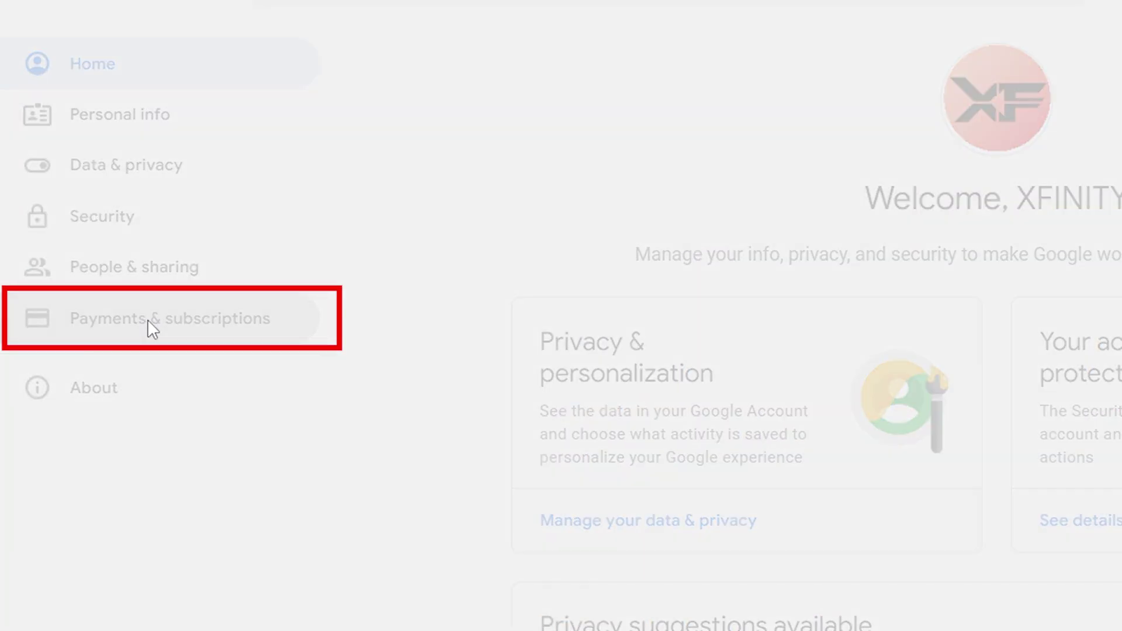
pyautogui.click(147, 319)
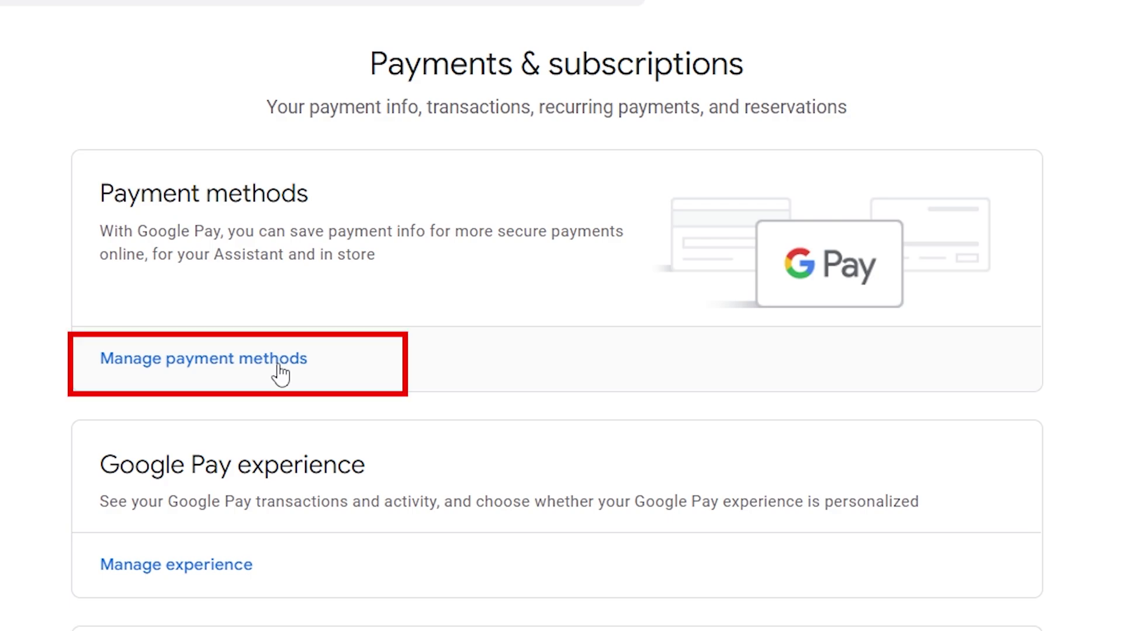
pyautogui.click(280, 367)
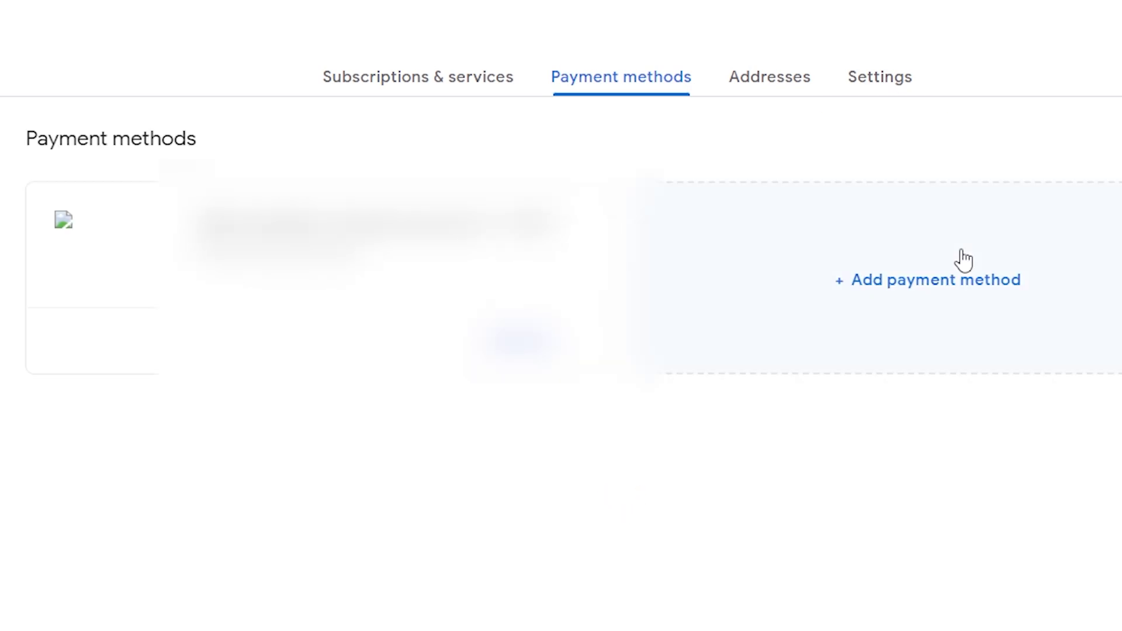
pyautogui.click(885, 80)
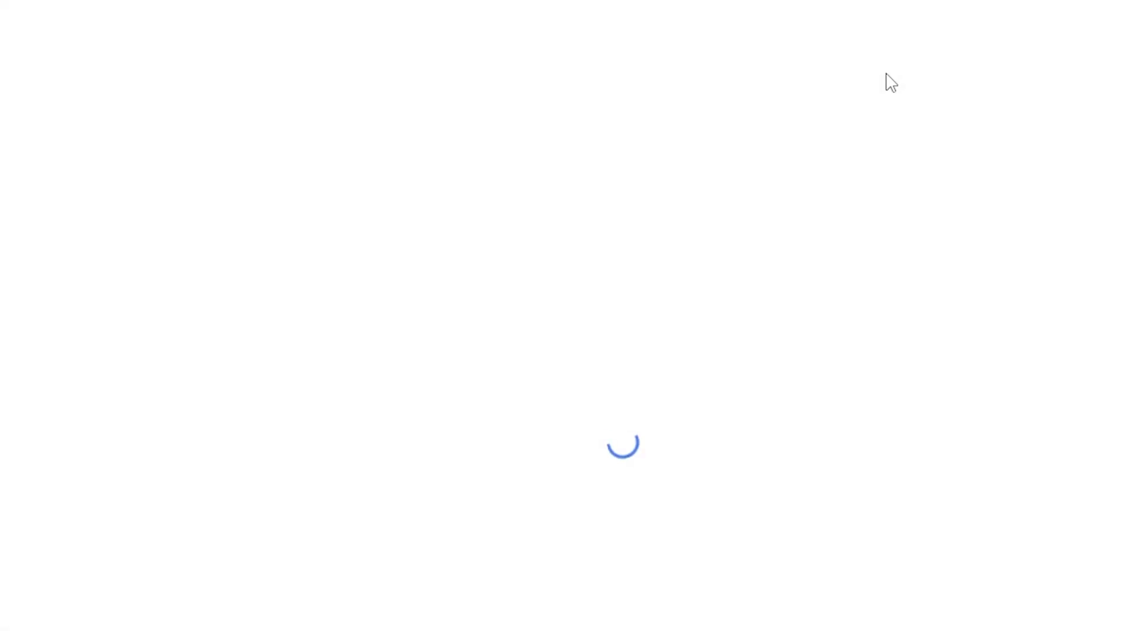